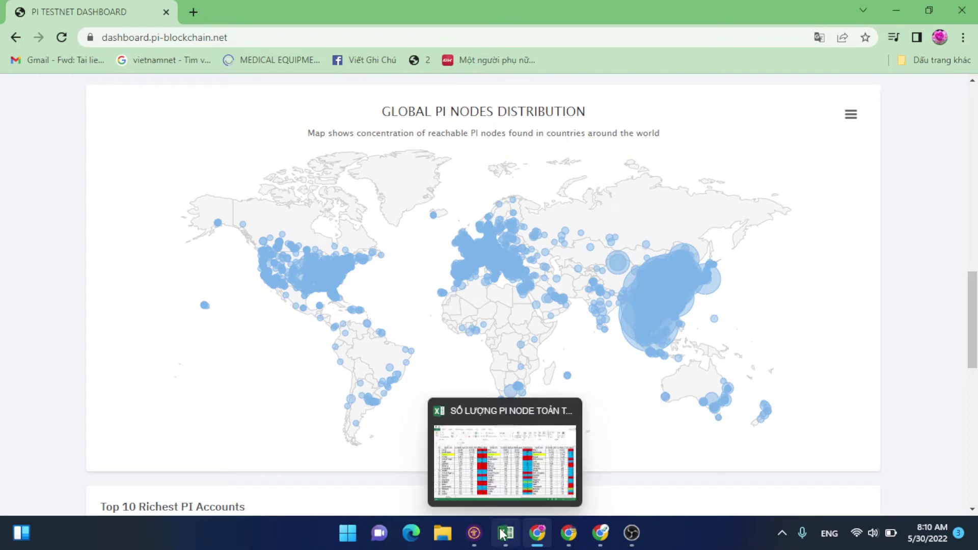
# Switch to the node count workbook in Excel and review the TĂNG/GIẢM columns for 30/5 (E2:E21) and 29/5 (I2:I21).
pyautogui.click(503, 530)
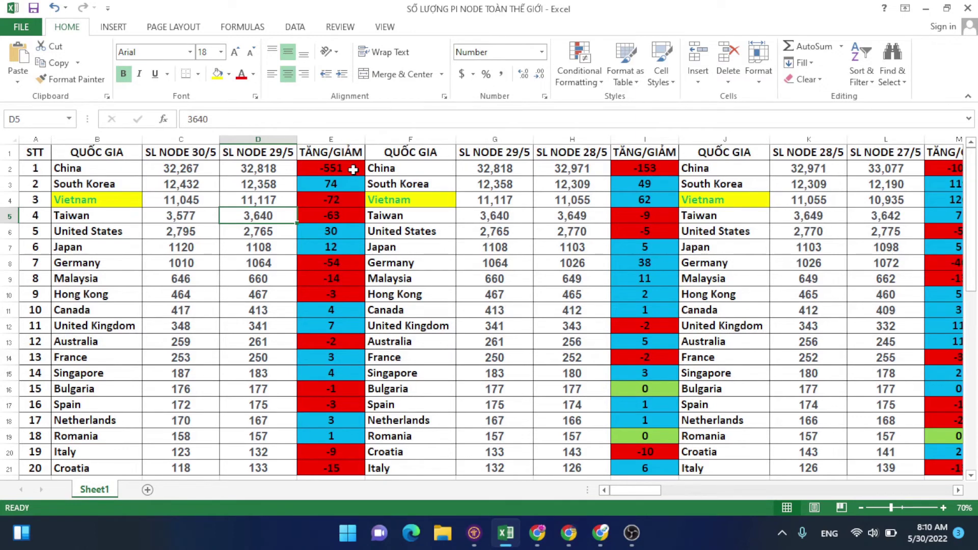
pyautogui.moveTo(354, 169); pyautogui.dragTo(326, 462)
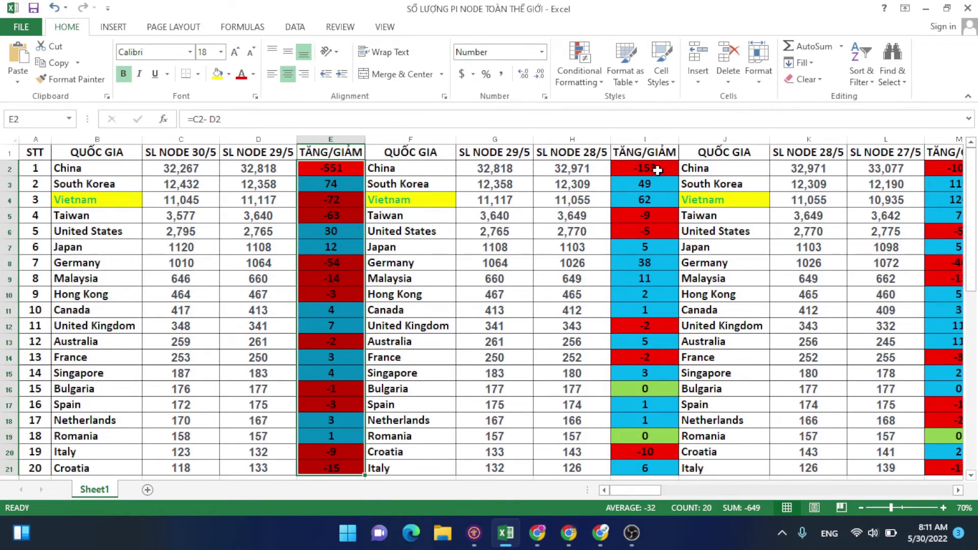
pyautogui.moveTo(658, 170); pyautogui.dragTo(651, 463)
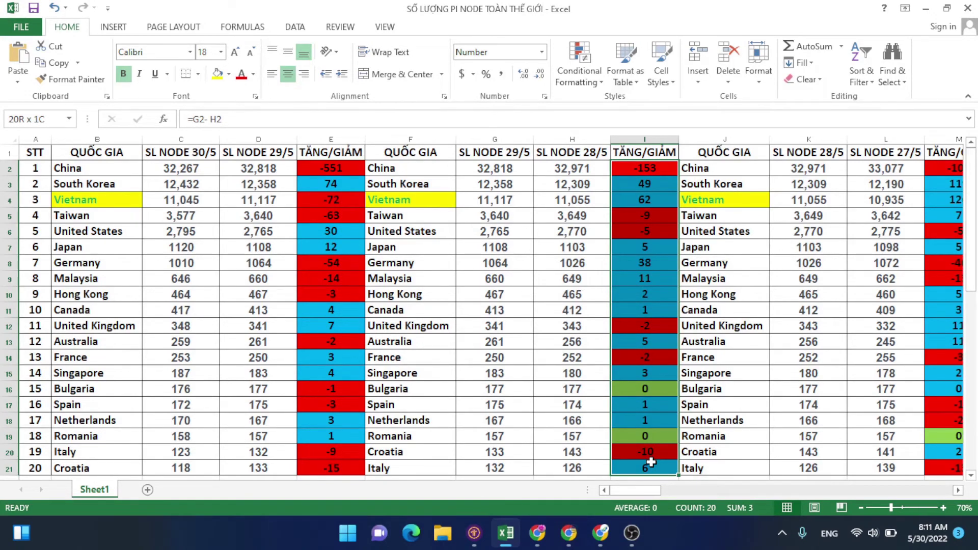
pyautogui.moveTo(651, 462); pyautogui.dragTo(651, 463)
# Examine the 30/5 TĂNG/GIẢM values for Vietnam, the full country list, South Korea and Japan.
pyautogui.click(344, 200)
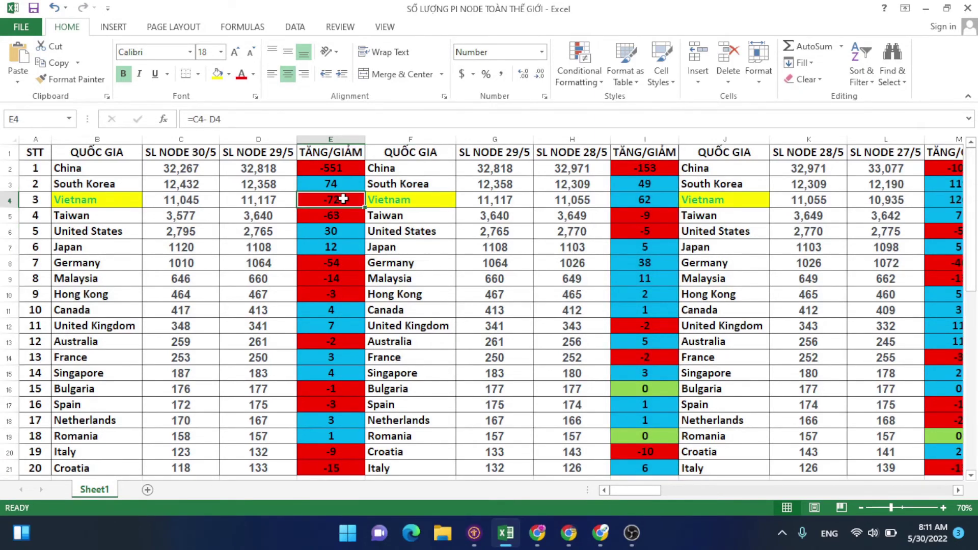
pyautogui.moveTo(341, 168); pyautogui.dragTo(331, 472)
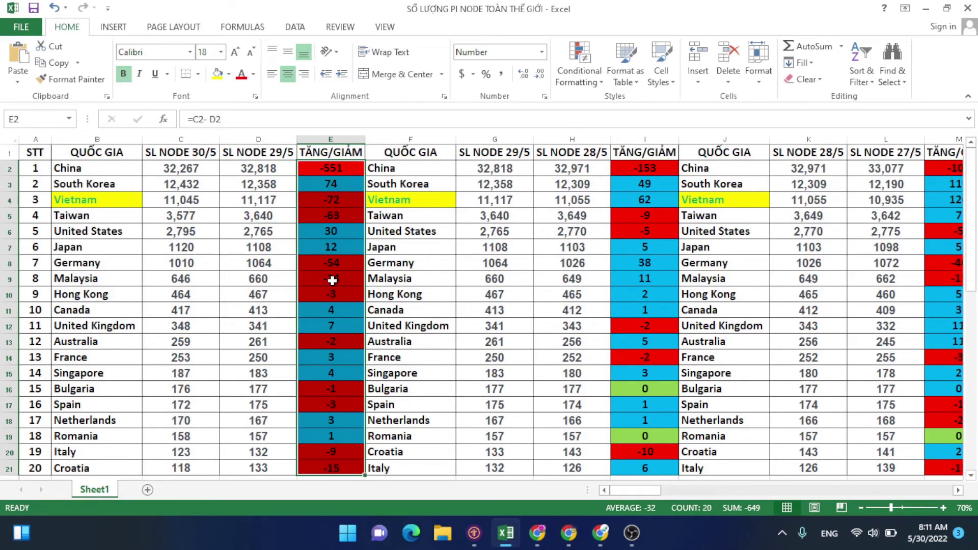
pyautogui.click(340, 187)
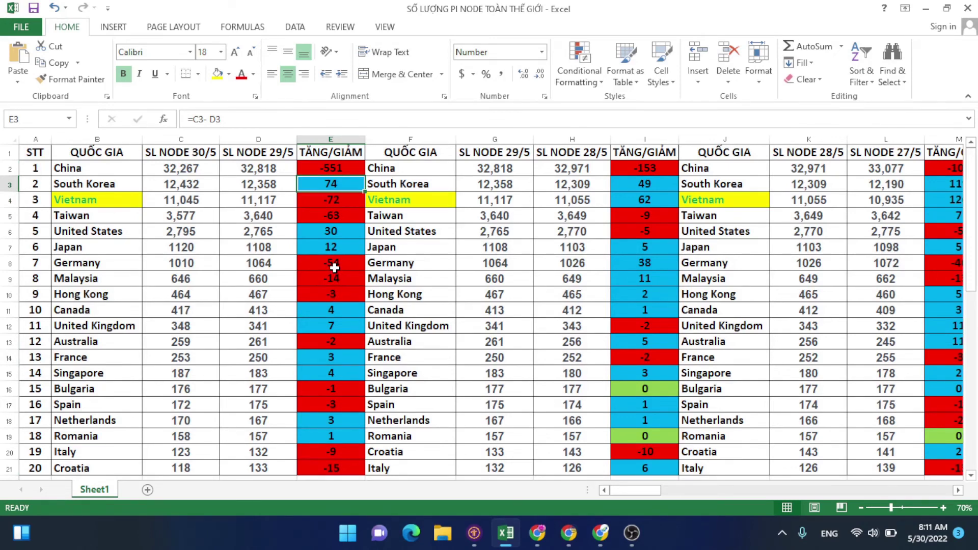
pyautogui.click(339, 250)
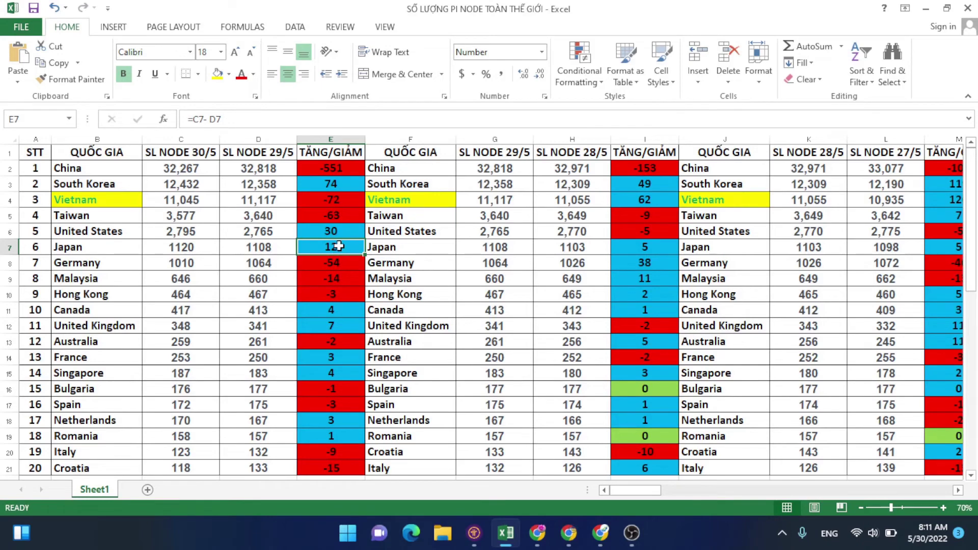
pyautogui.click(342, 186)
pyautogui.click(342, 248)
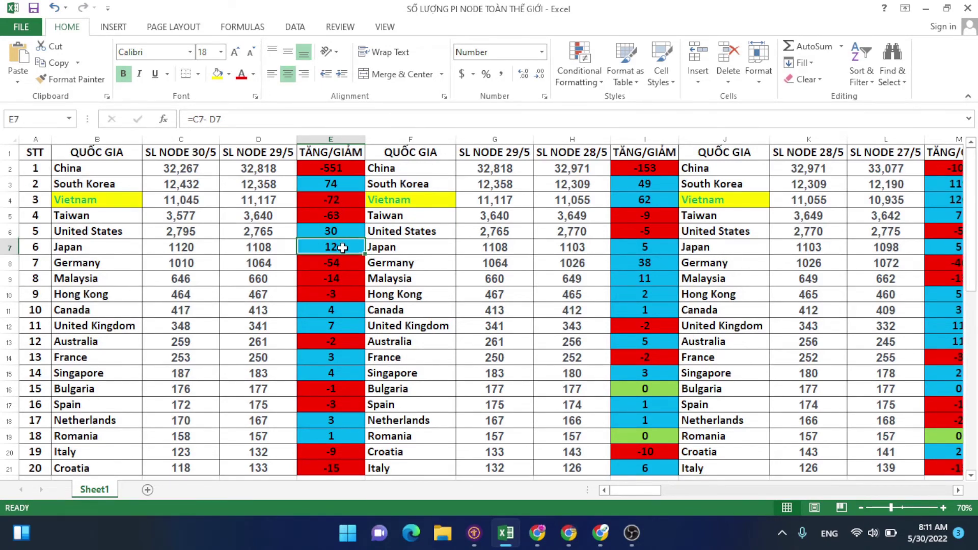
pyautogui.click(346, 184)
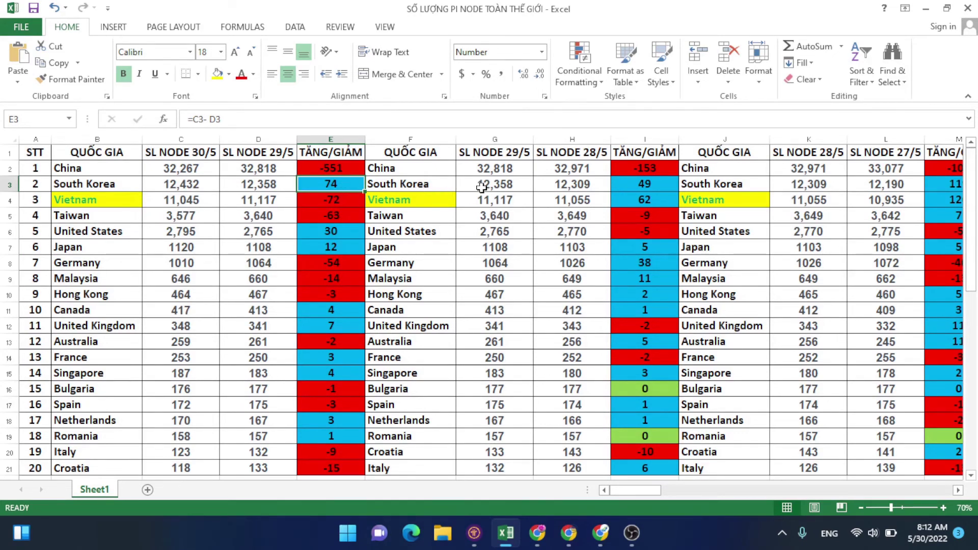
# Examine South Korea's node counts and daily changes along row 3, from 29/5 back through the earlier dates.
pyautogui.click(498, 189)
pyautogui.press('Right')
pyautogui.press('Right')
pyautogui.press('Right')
pyautogui.press('Right')
pyautogui.press('Right')
pyautogui.press('Right')
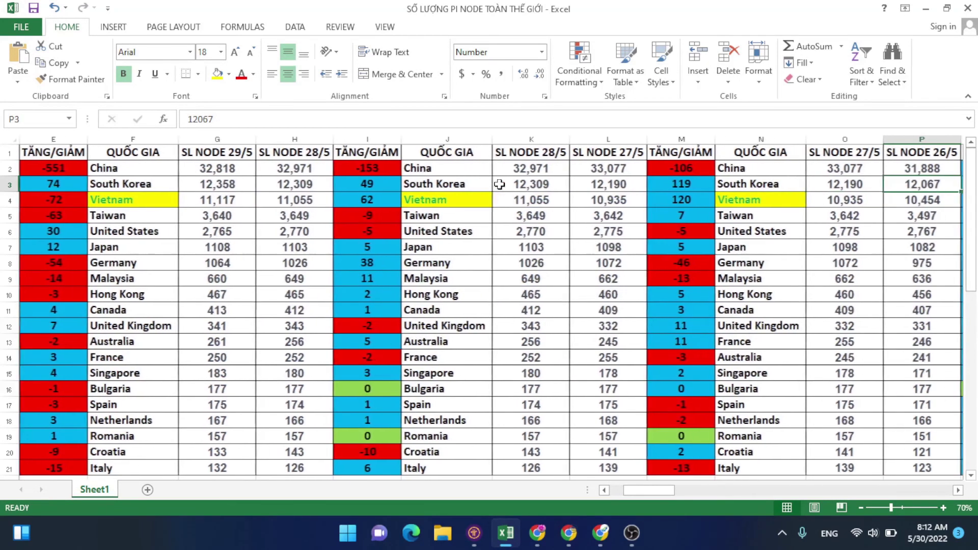
pyautogui.press('Right')
pyautogui.press('Right')
pyautogui.press('Right')
pyautogui.press('Right')
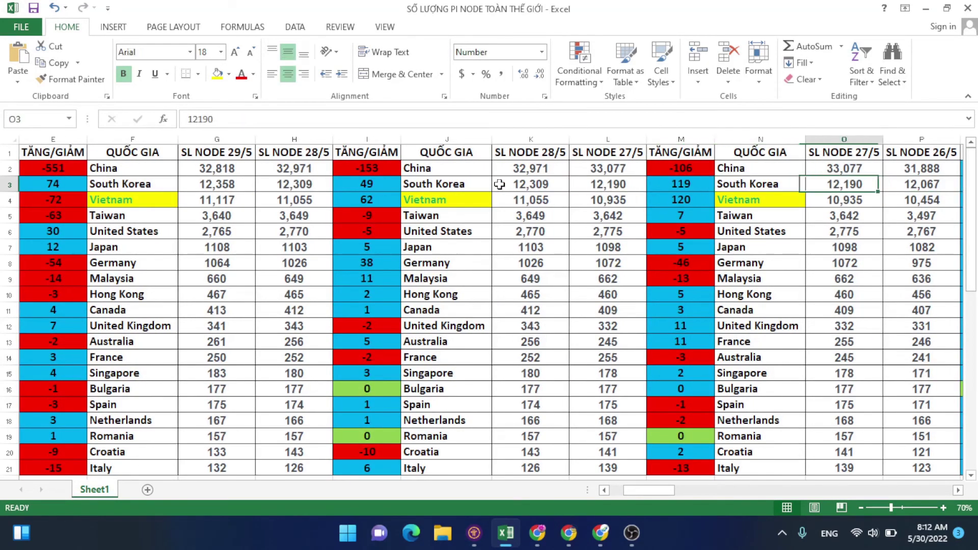
pyautogui.press('Right')
pyautogui.press('Right')
pyautogui.press('Right')
pyautogui.press('Right')
pyautogui.press('Right')
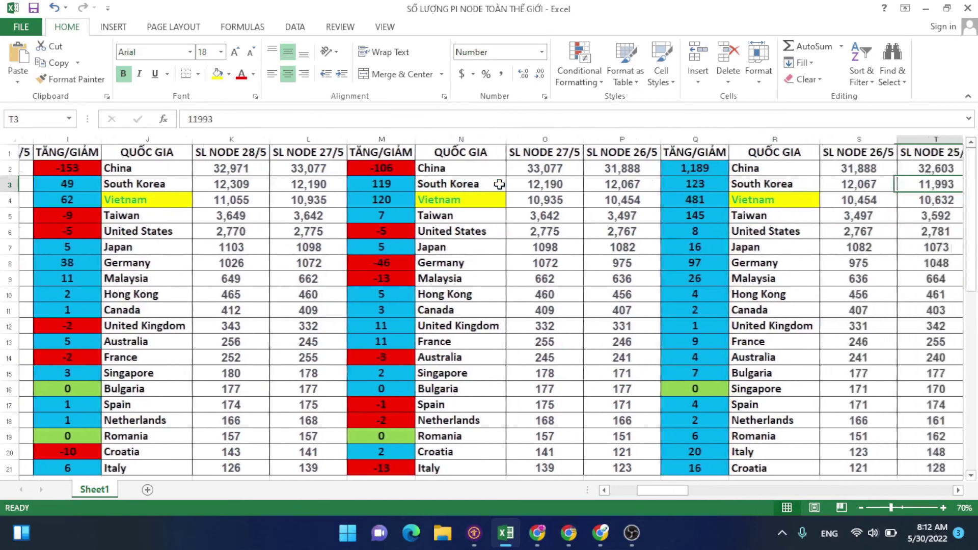
pyautogui.press('Right')
pyautogui.press('Right')
pyautogui.press('Right')
pyautogui.press('Right')
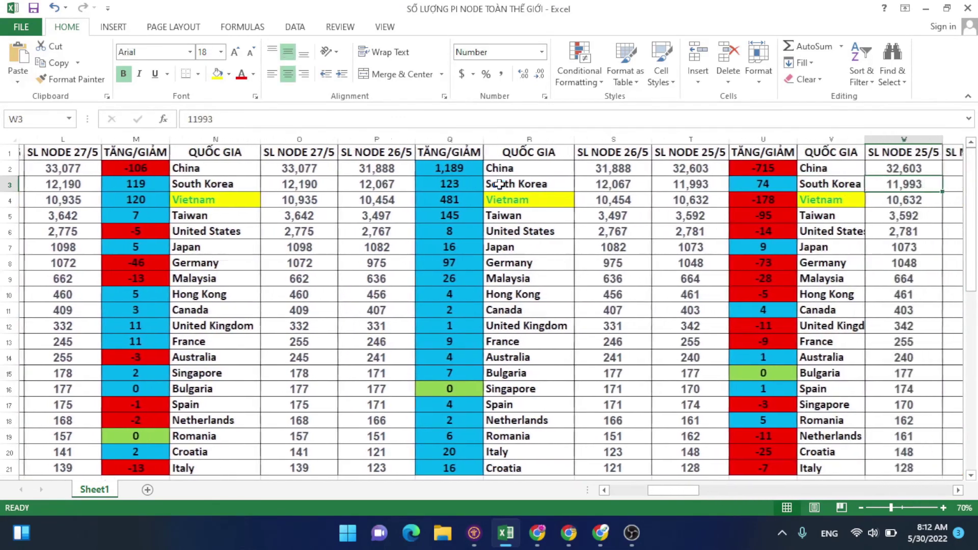
pyautogui.press('Right')
pyautogui.press('Right')
pyautogui.press('Right')
pyautogui.press('Right')
pyautogui.press('Right')
pyautogui.press('Right')
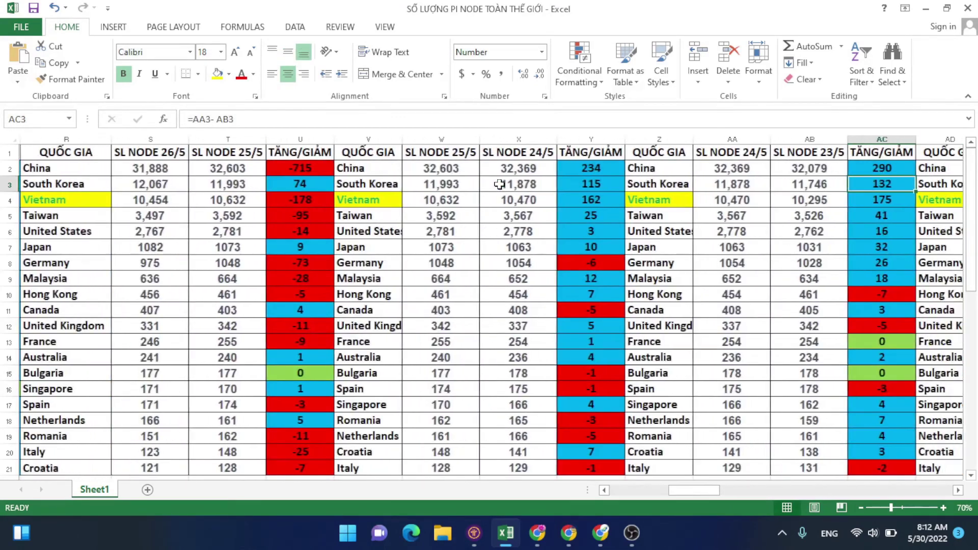
# Return along the South Korea row to the STT column at the start of the sheet.
pyautogui.press('Left')
pyautogui.press('Left')
pyautogui.press('Left')
pyautogui.press('Left')
pyautogui.press('Left')
pyautogui.press('Left')
pyautogui.press('Left')
pyautogui.press('Left')
pyautogui.press('Left')
pyautogui.press('Left')
pyautogui.press('Left')
pyautogui.press('Left')
pyautogui.press('Left')
pyautogui.press('Left')
pyautogui.press('Left')
pyautogui.press('Left')
pyautogui.press('Left')
pyautogui.press('Left')
pyautogui.press('Left')
pyautogui.press('Left')
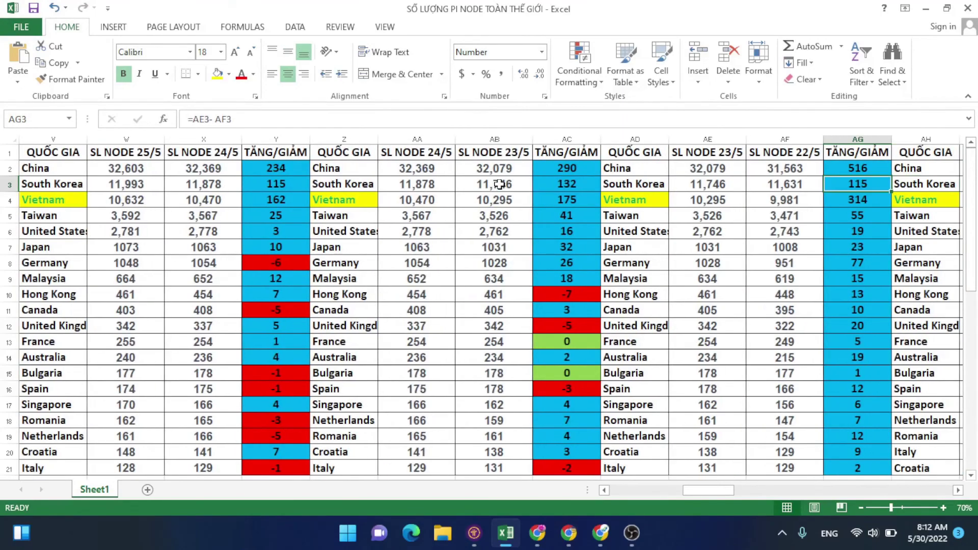
pyautogui.press('Left')
pyautogui.press('Left')
pyautogui.press('Left')
pyautogui.press('Left')
pyautogui.press('Left')
pyautogui.press('Left')
pyautogui.press('Left')
pyautogui.press('Left')
pyautogui.press('Left')
pyautogui.press('Left')
pyautogui.press('Left')
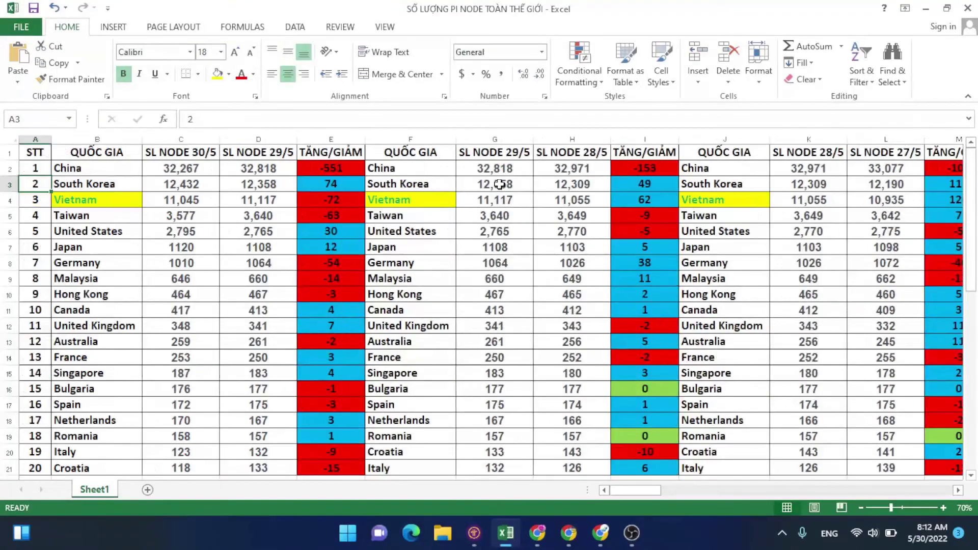
# Compare Vietnam's 30/5 and 29/5 changes, and check the 30/5 changes for Taiwan, United States, Japan and South Korea.
pyautogui.click(330, 202)
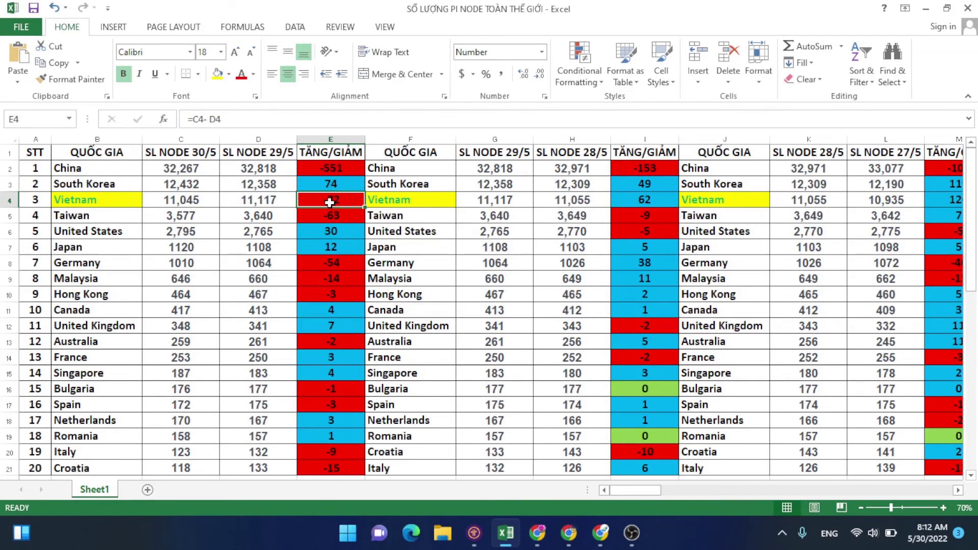
pyautogui.click(671, 198)
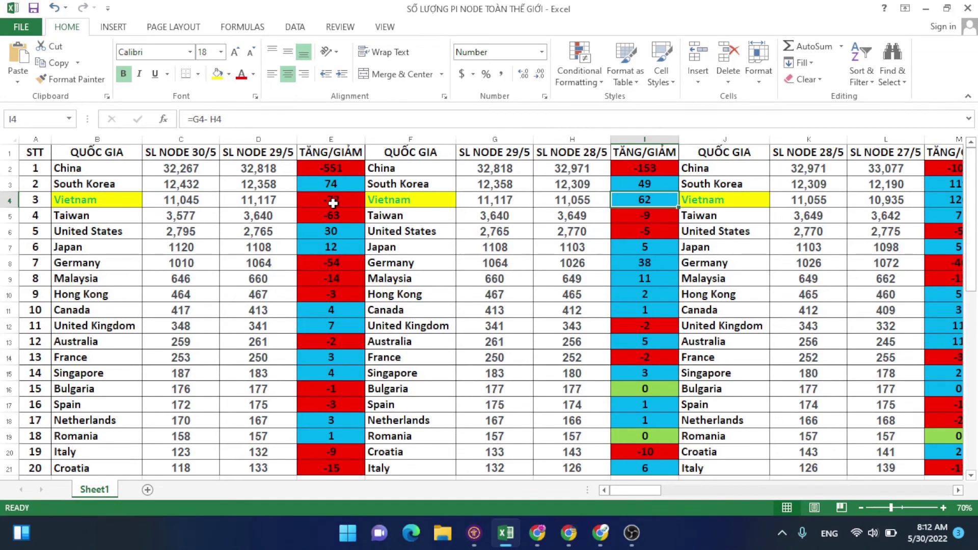
pyautogui.click(324, 230)
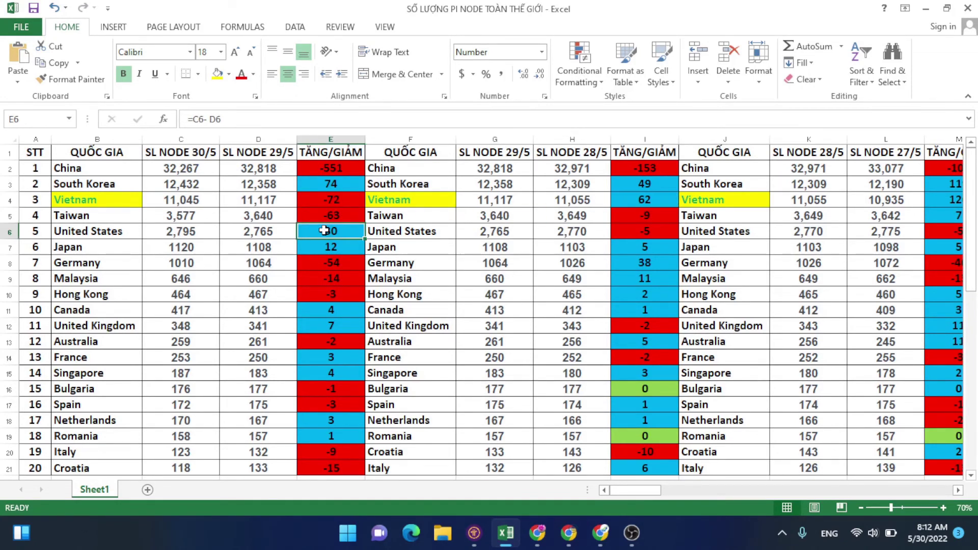
pyautogui.click(348, 218)
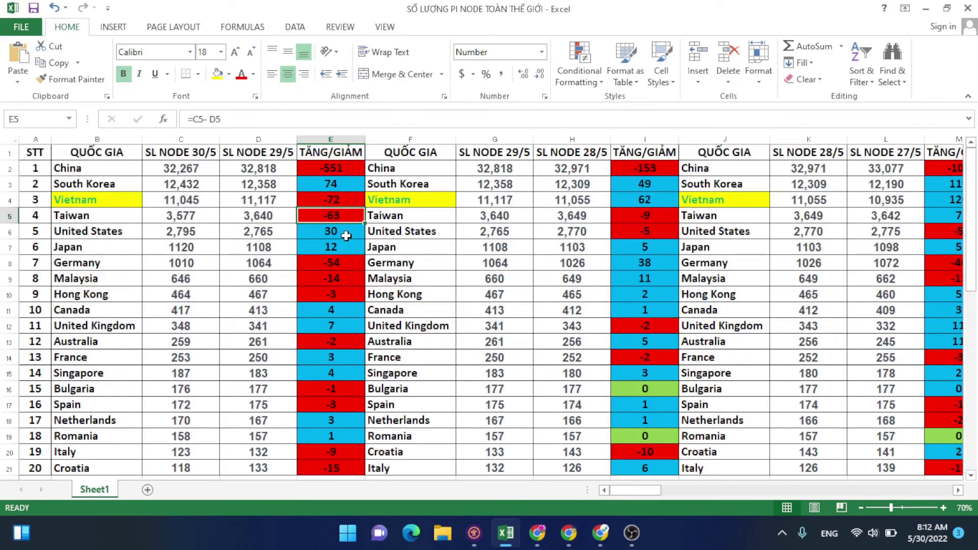
pyautogui.click(346, 233)
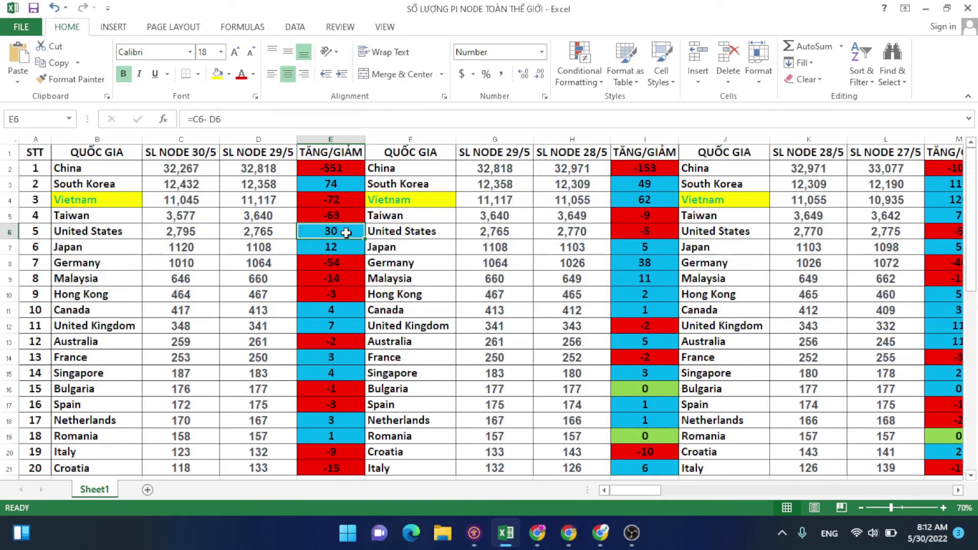
pyautogui.click(346, 248)
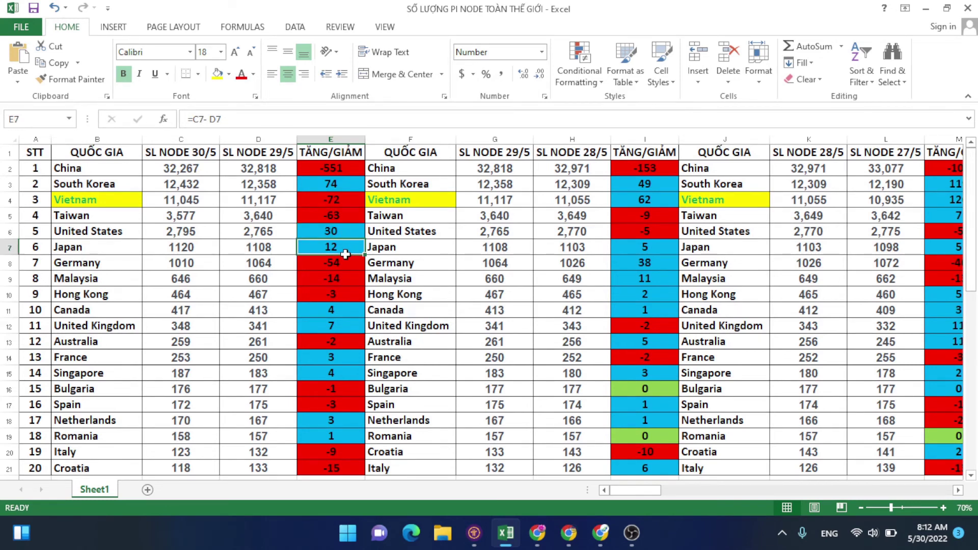
pyautogui.click(351, 199)
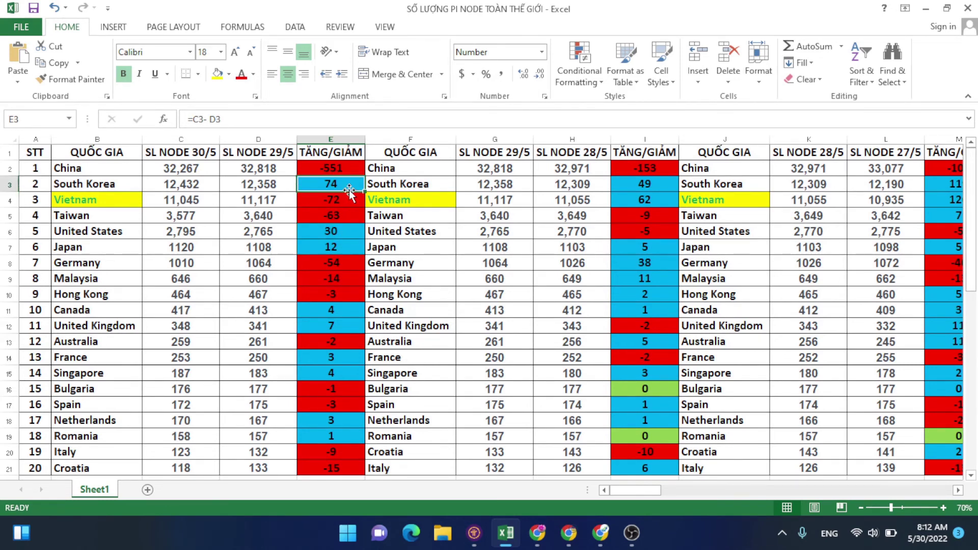
pyautogui.click(337, 246)
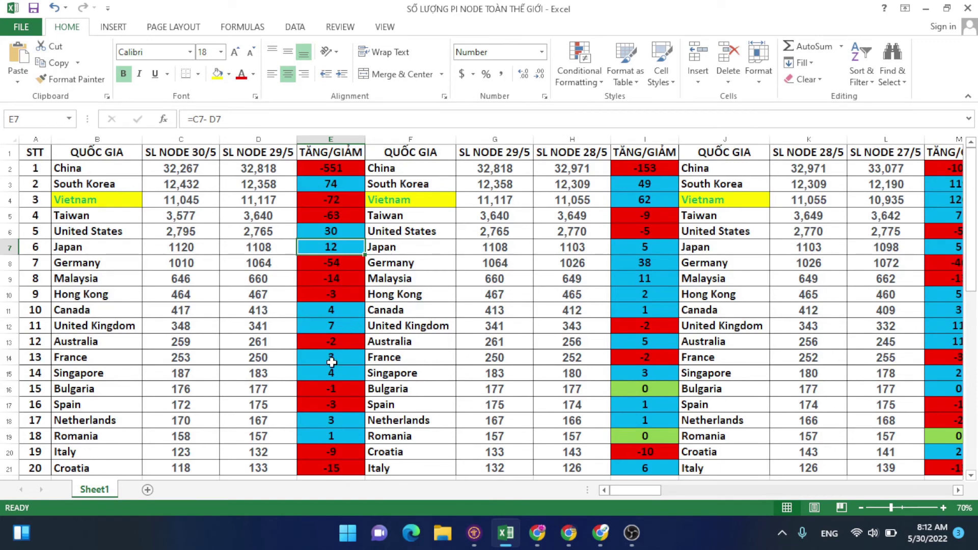
# Examine the 30/5 changes for Australia, France, Singapore, Romania, Italy and Croatia, ending with the whole range E2:E21.
pyautogui.click(351, 339)
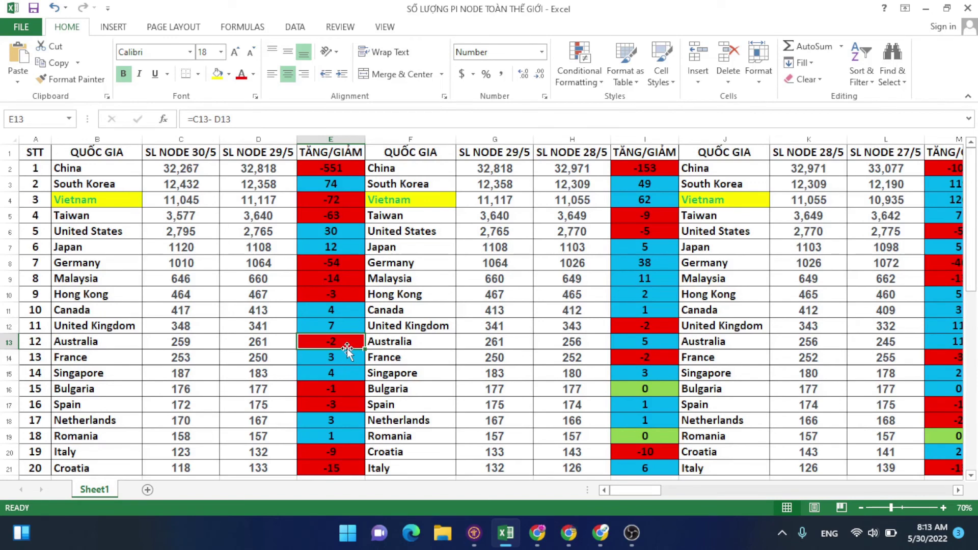
pyautogui.click(348, 357)
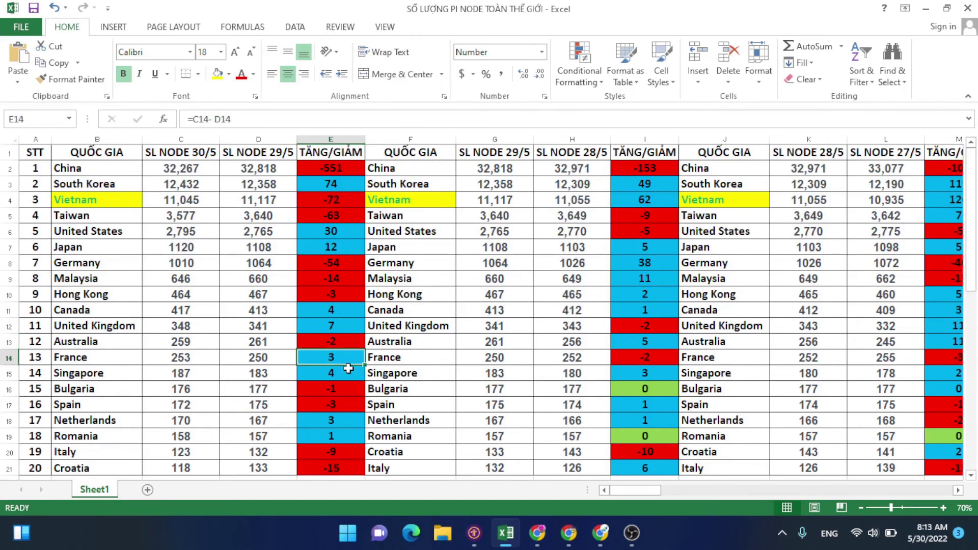
pyautogui.click(348, 369)
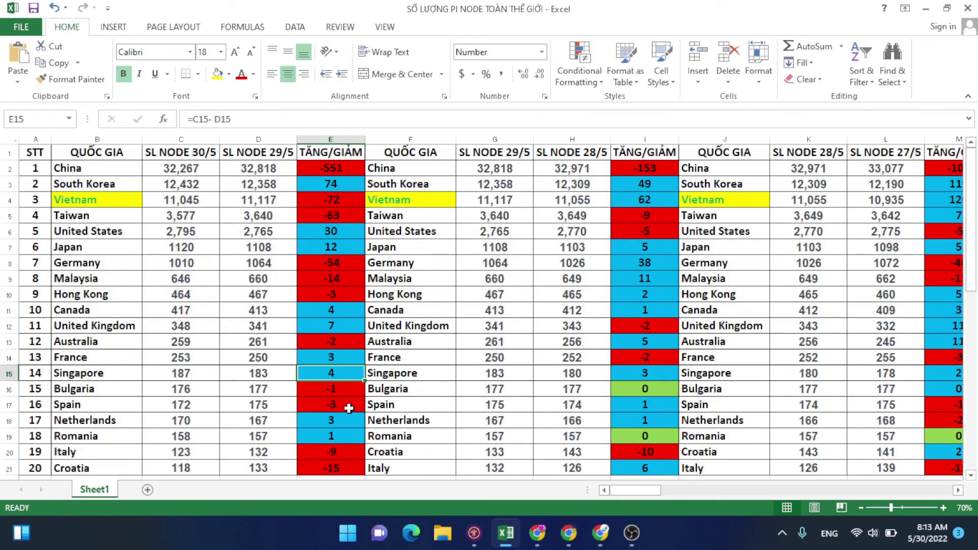
pyautogui.click(332, 433)
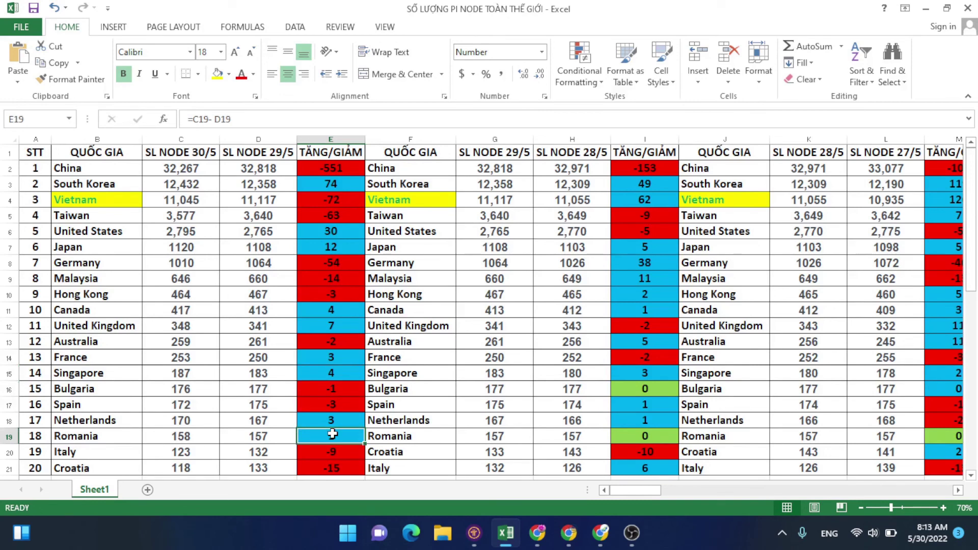
pyautogui.moveTo(339, 453); pyautogui.dragTo(341, 466)
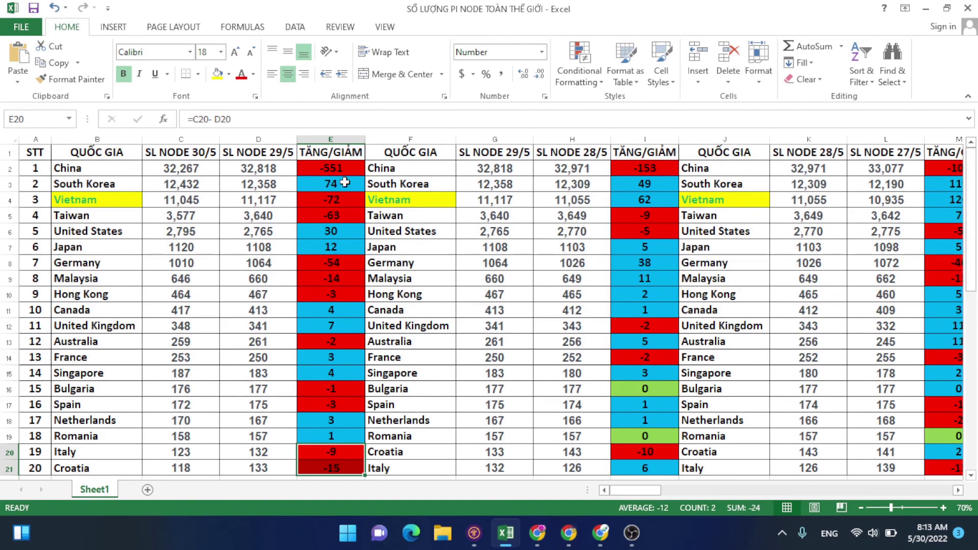
pyautogui.moveTo(341, 168); pyautogui.dragTo(338, 462)
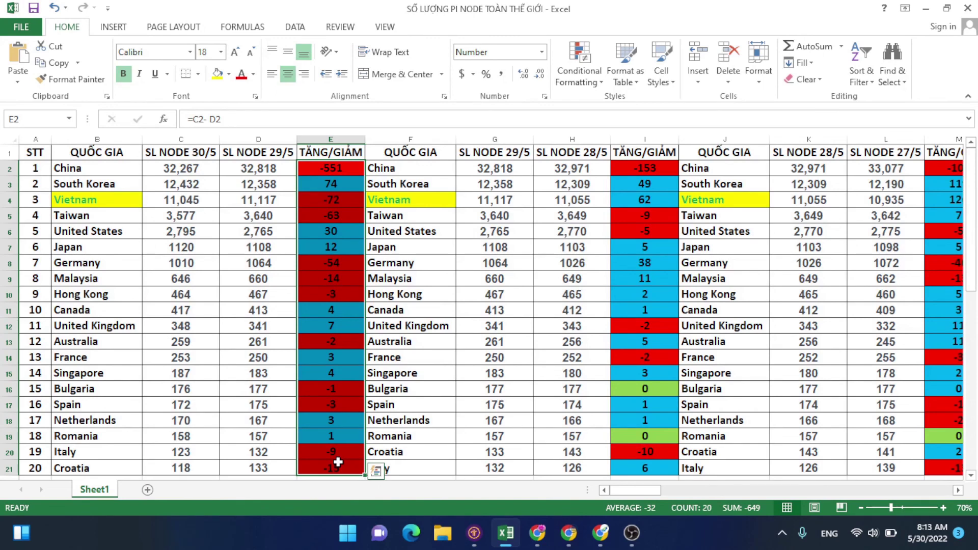
pyautogui.click(539, 291)
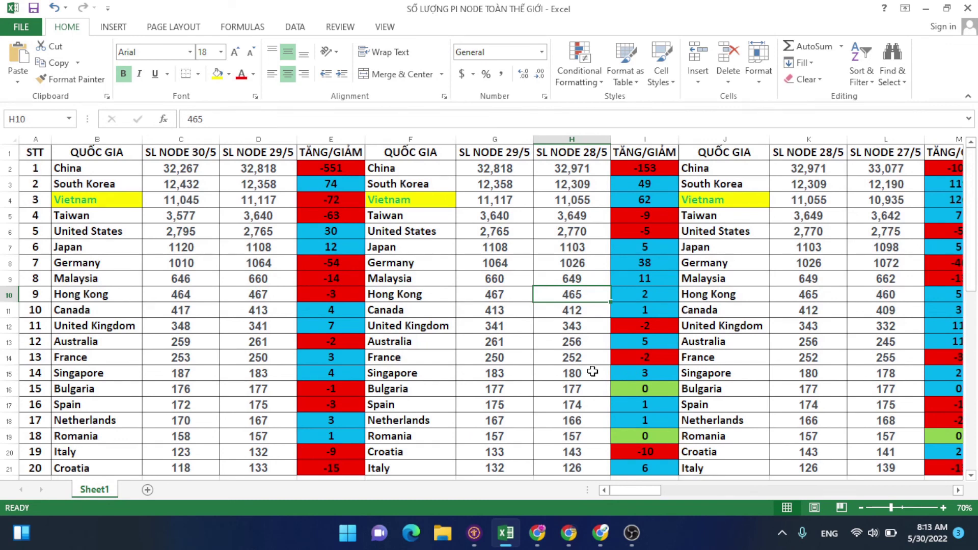
pyautogui.click(241, 244)
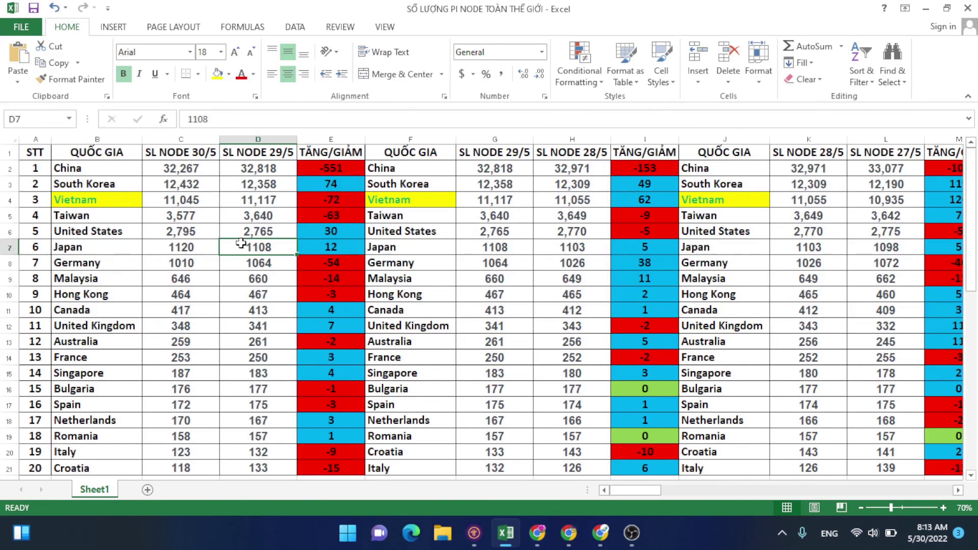
pyautogui.click(281, 211)
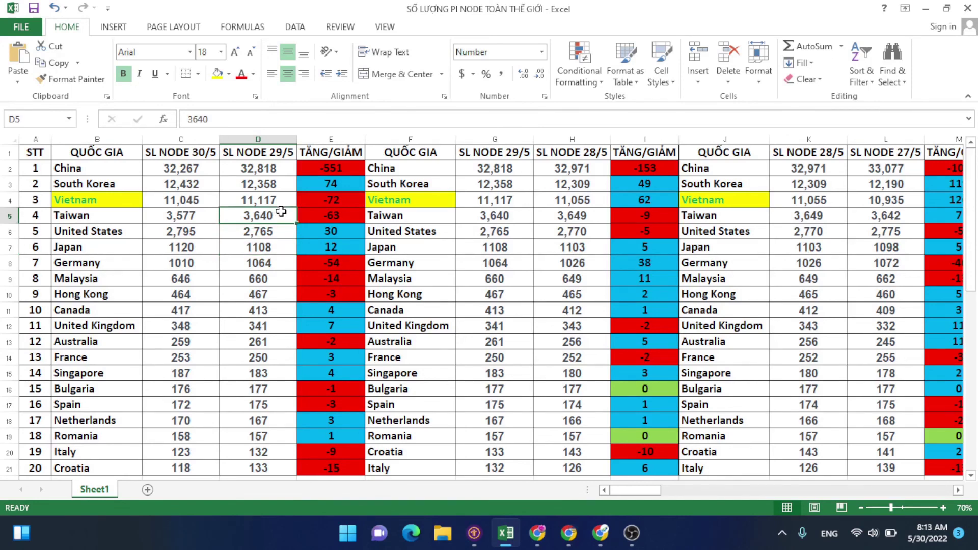